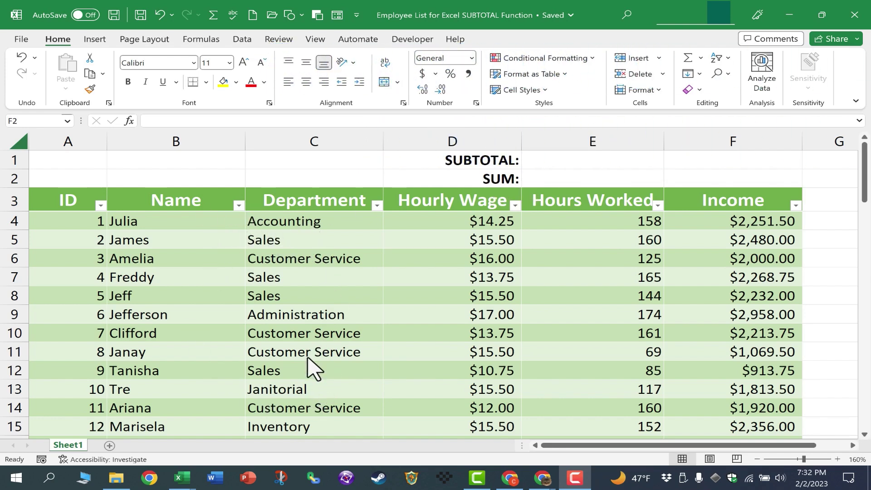
Step: Enter =SUM(E4:E400) in cell E2 above Hours Worked to total 9367
scroll(214, 369, "down", 6)
scroll(214, 370, "up", 6)
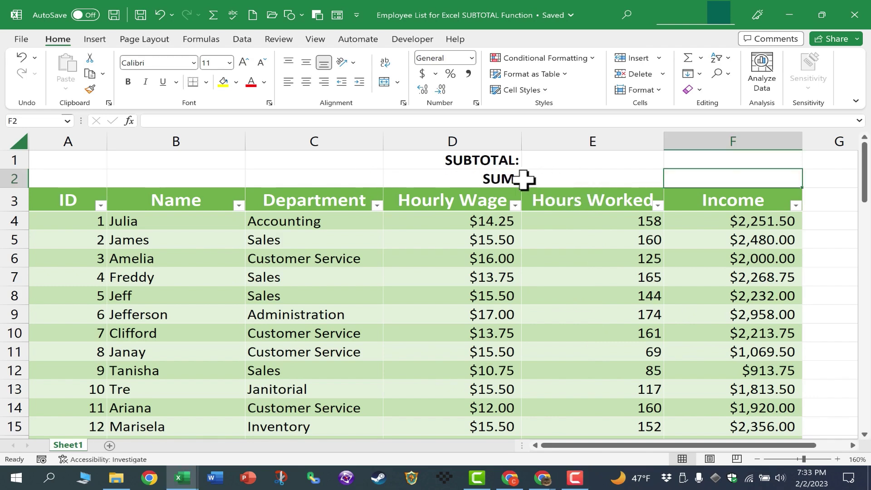
left_click(572, 180)
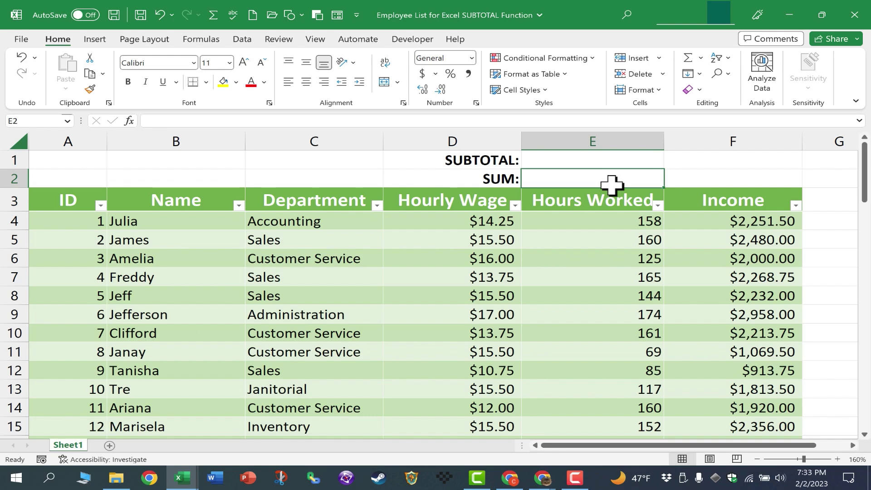
type("=sum")
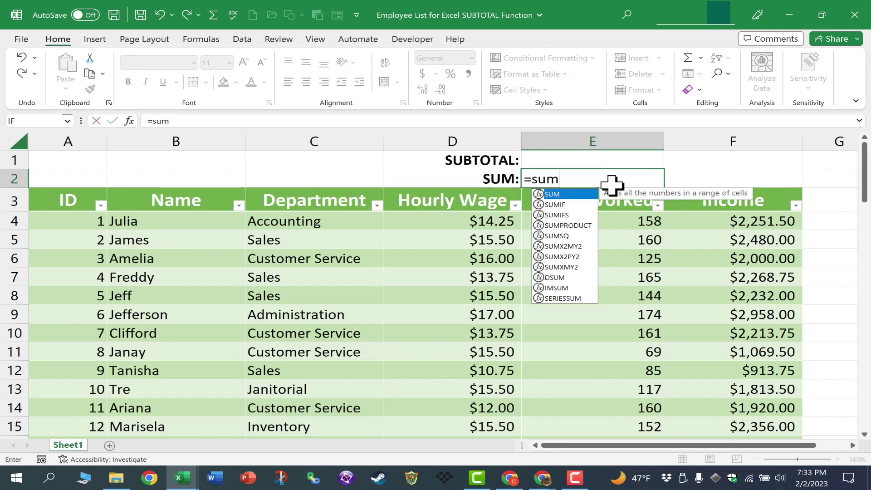
type("(")
left_click(638, 223)
mouse_move(639, 223)
left_mouse_down()
mouse_move(640, 416)
mouse_move(645, 323)
mouse_move(628, 9)
mouse_move(622, 77)
mouse_move(647, 241)
mouse_move(640, 227)
left_mouse_up()
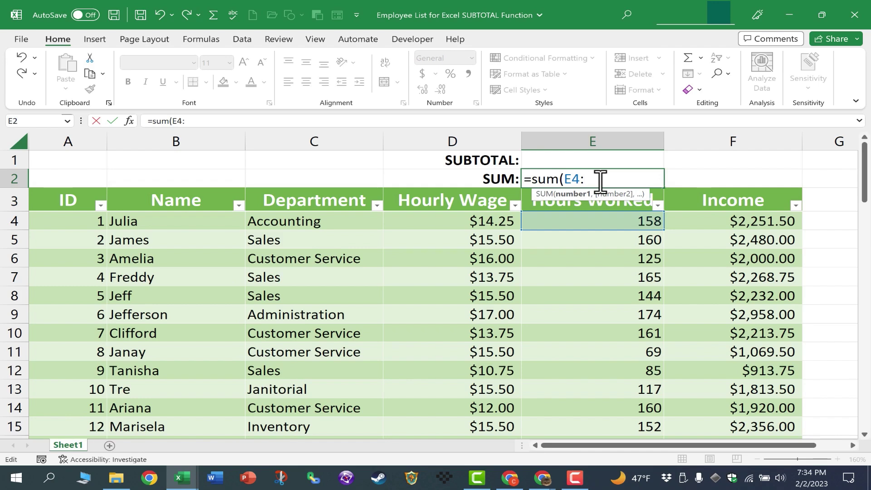
type(":e400")
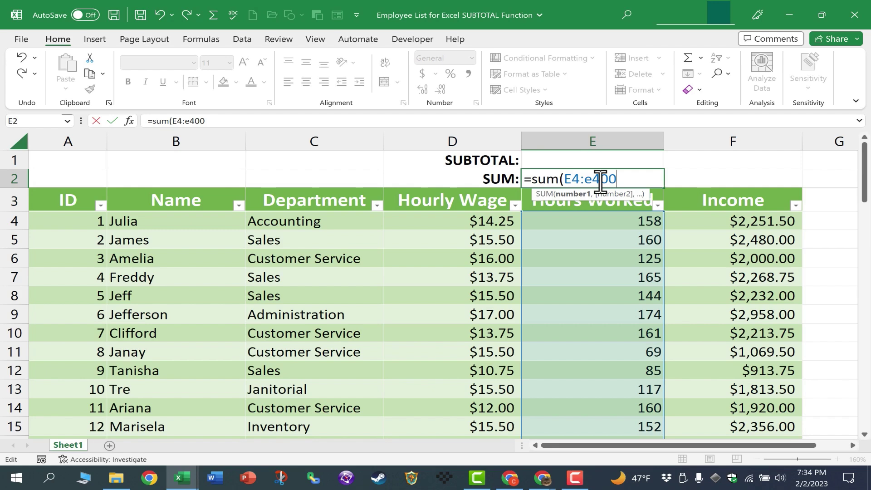
type(")")
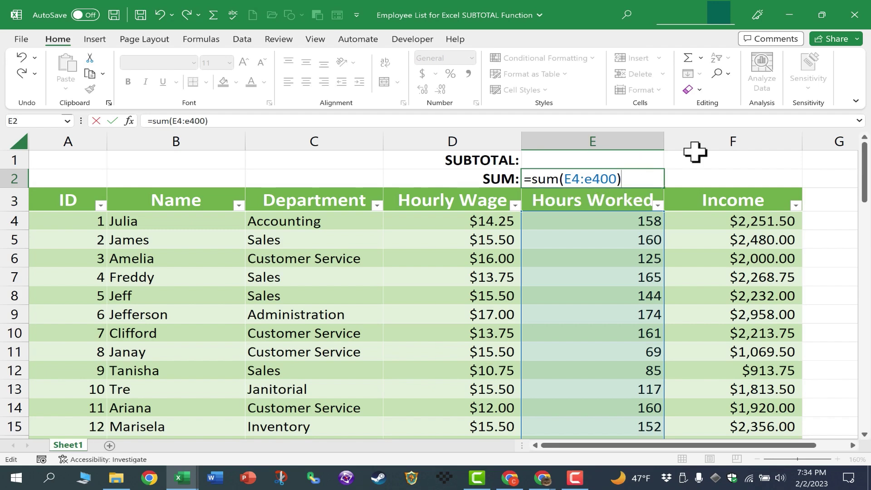
key("Return")
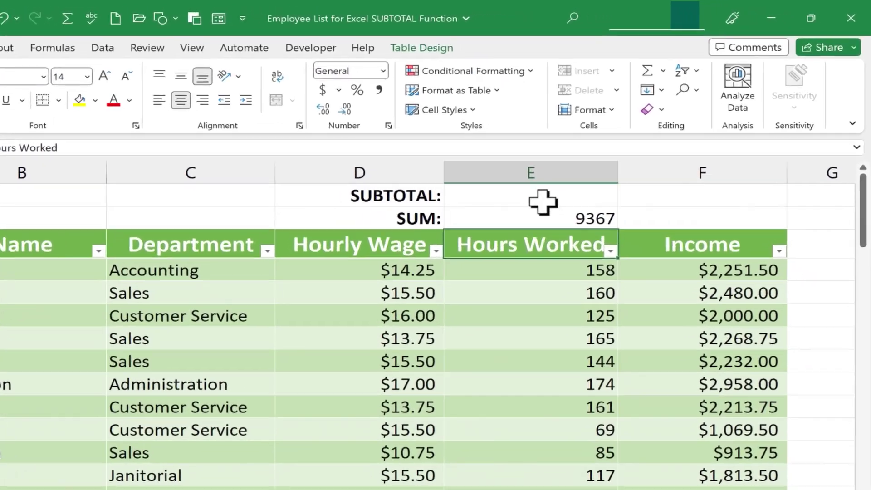
Step: Enter =SUBTOTAL(9,E4:E400) in cell E1 using the 9 - SUM option, showing 9367
left_click(603, 165)
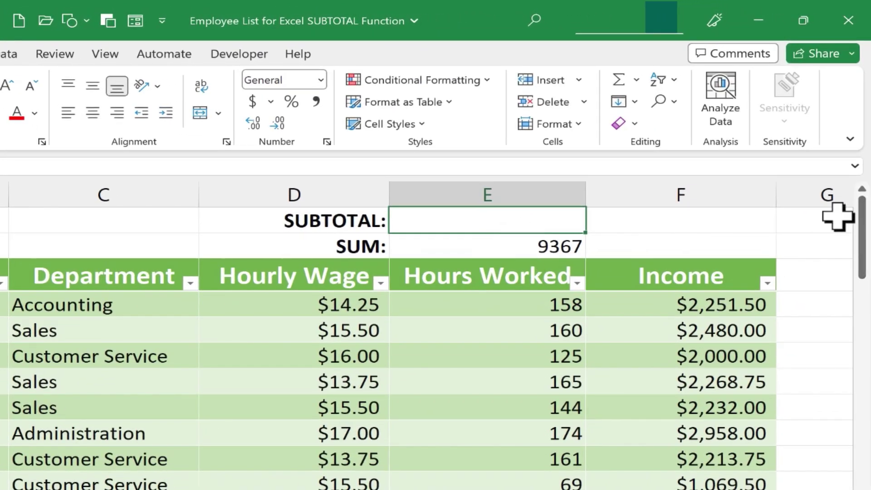
type("=subtotal(")
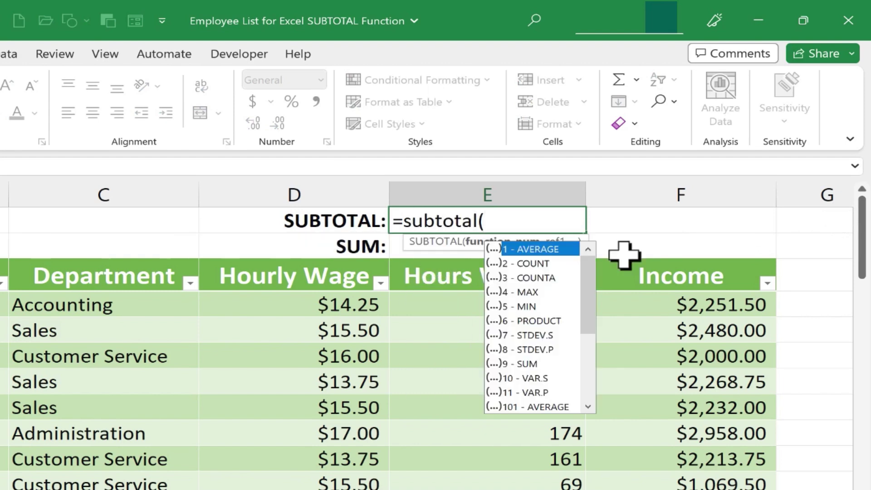
left_click_drag(587, 283, 579, 267)
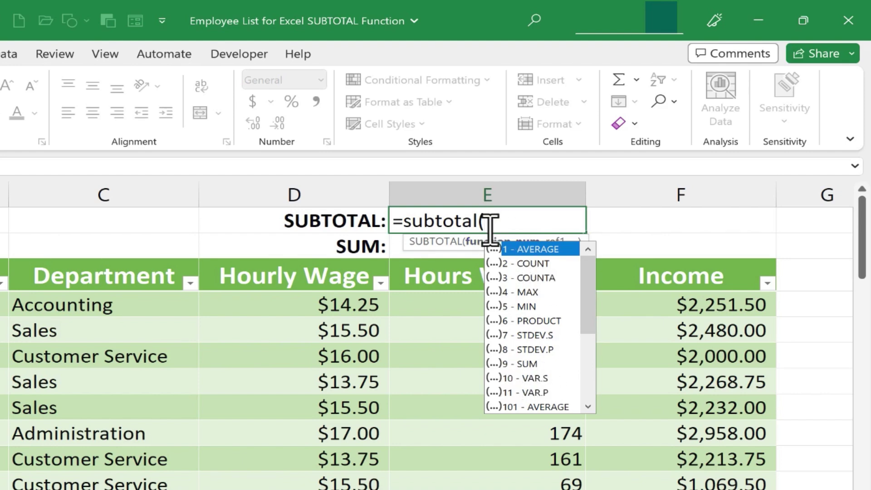
double_click(527, 363)
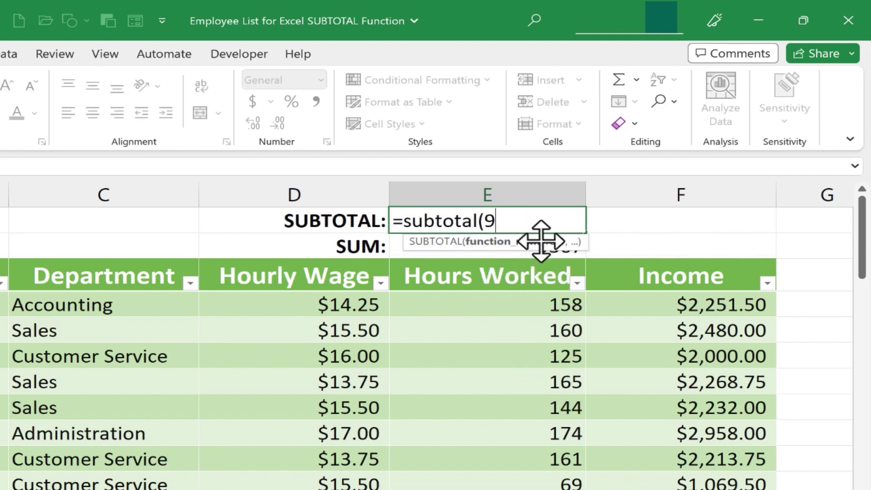
type(",")
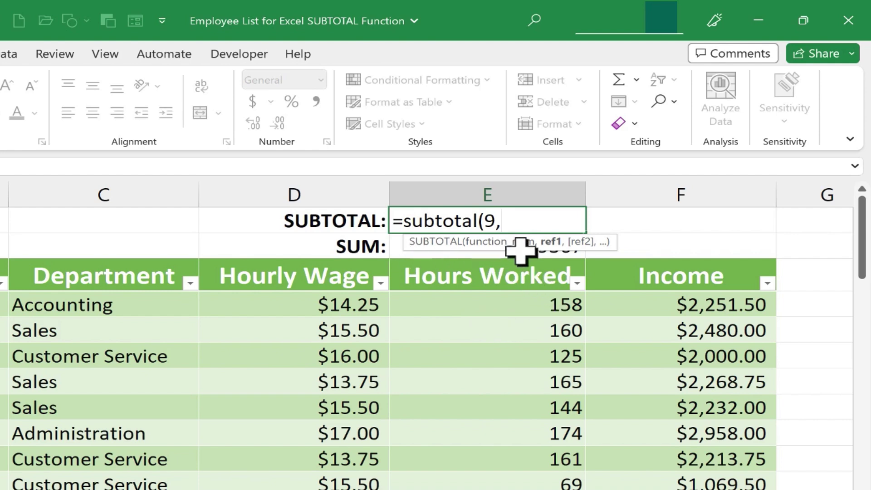
type("e")
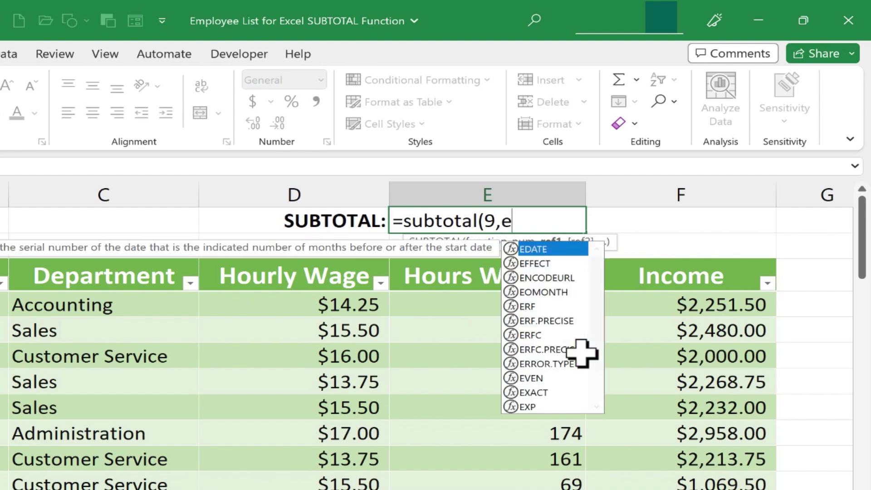
type("4:e400")
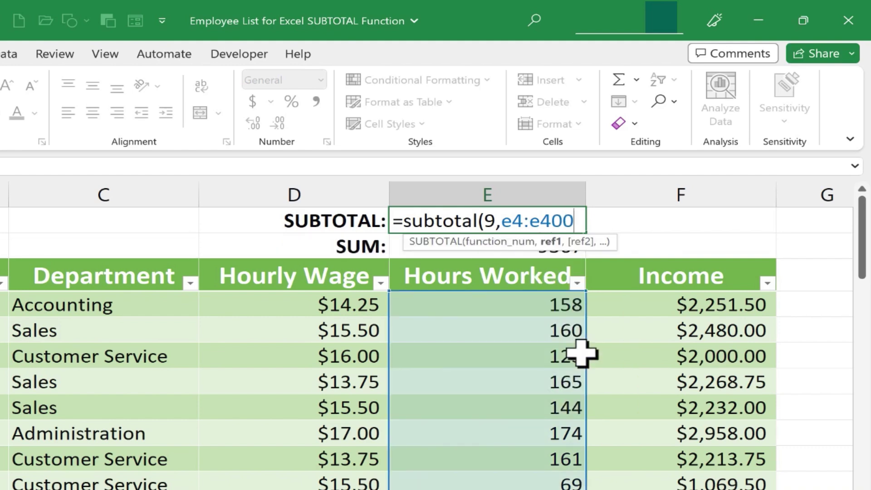
type(")")
key("Return")
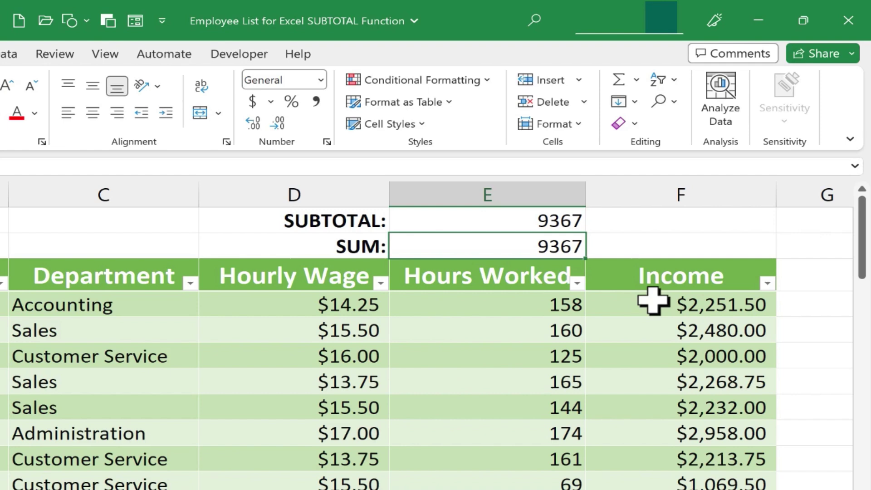
double_click(523, 220)
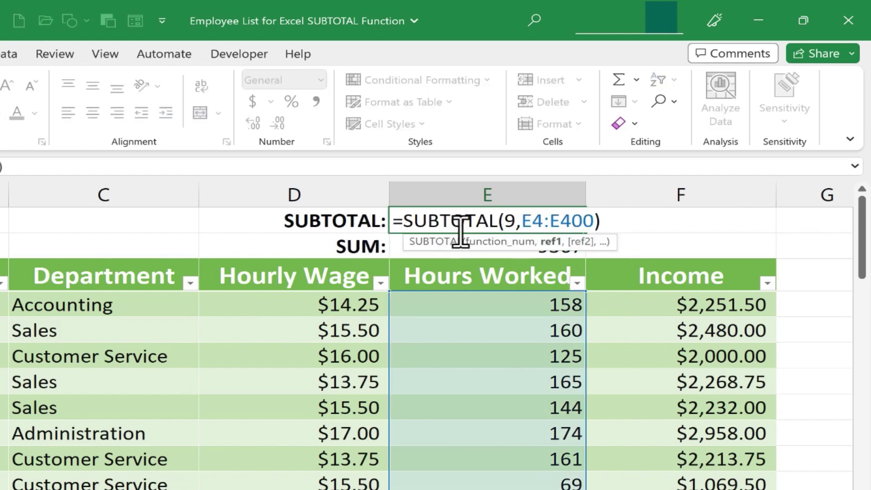
double_click(510, 221)
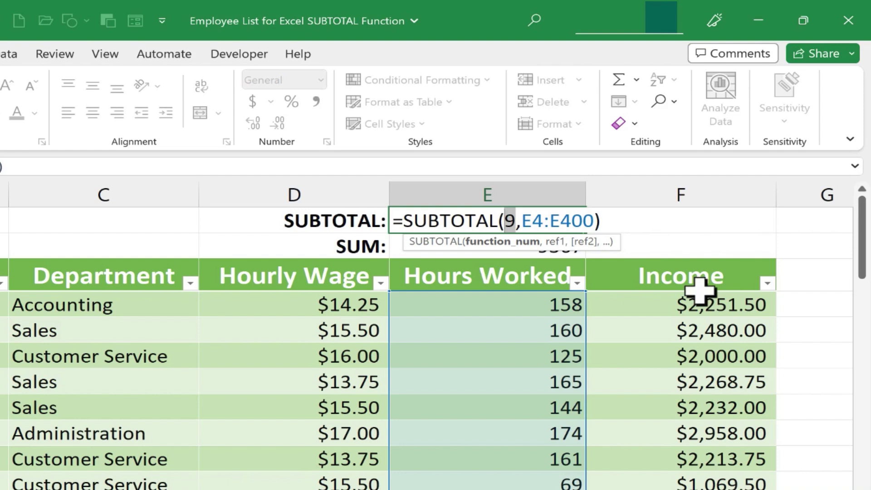
left_click(520, 222)
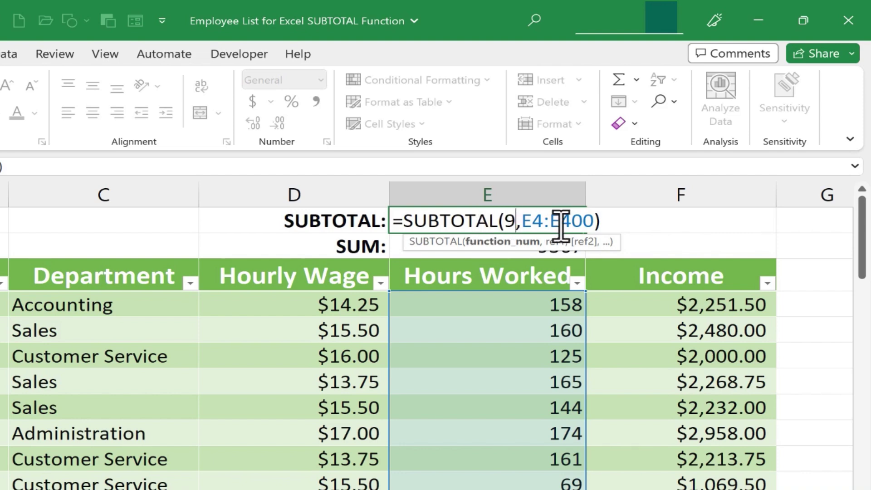
key("Return")
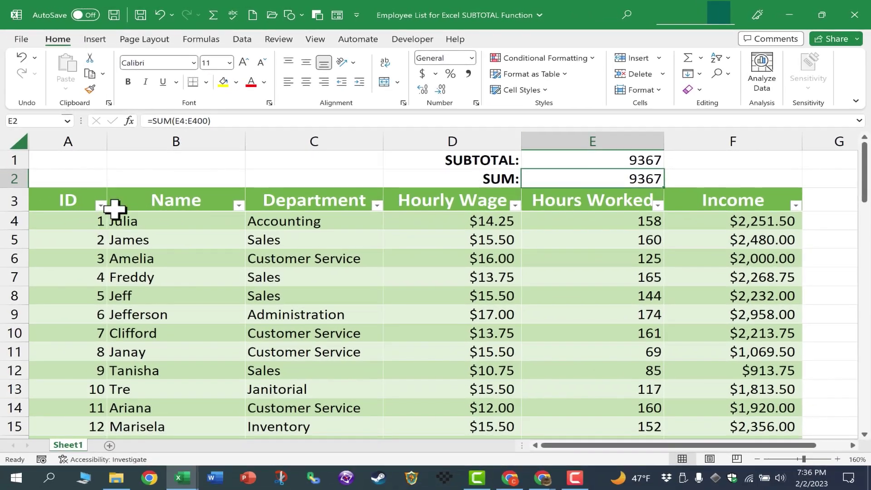
scroll(612, 279, "down", 6)
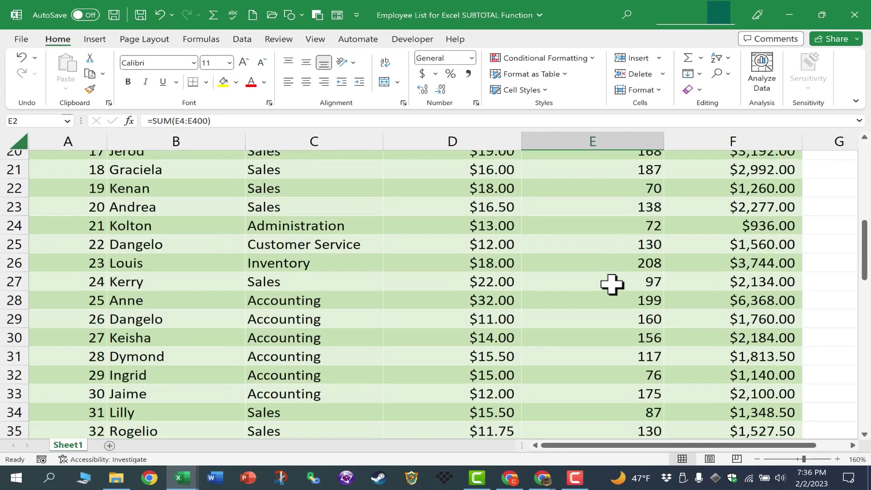
scroll(613, 283, "up", 6)
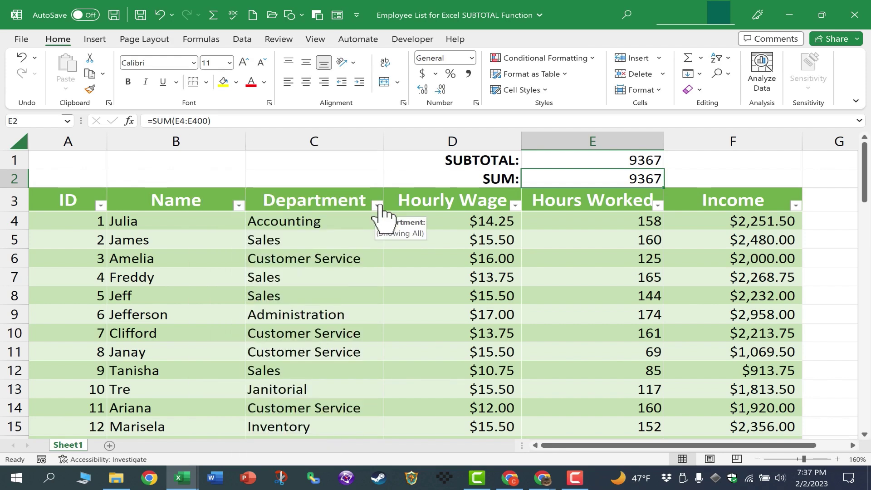
Step: Filter Department to Sales only, showing 28 of 70 records with SUBTOTAL at 3648
left_click(378, 206)
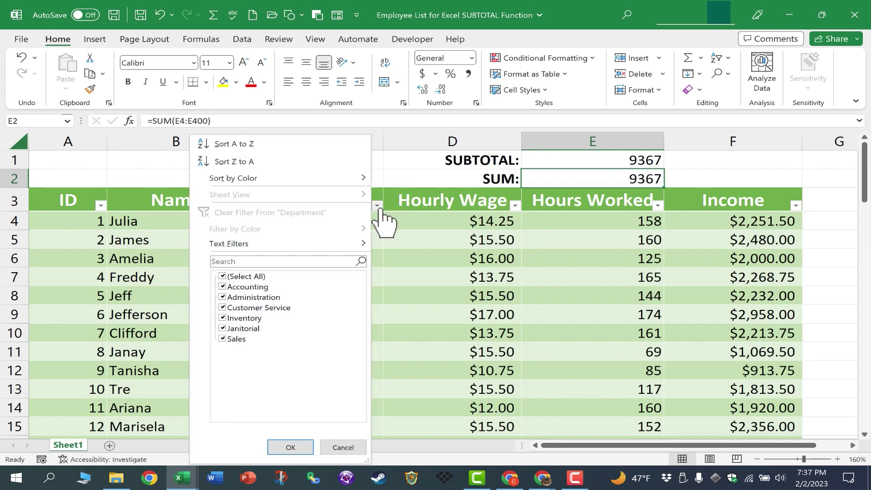
left_click(222, 276)
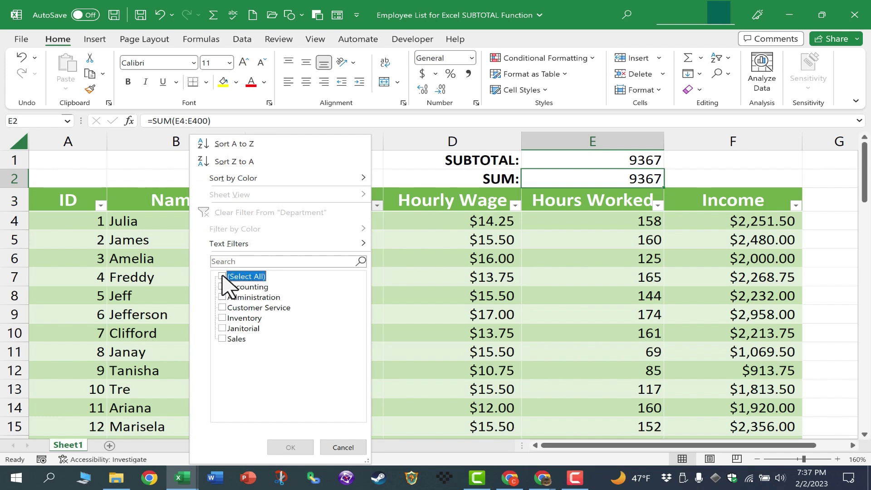
left_click(222, 339)
left_click(277, 446)
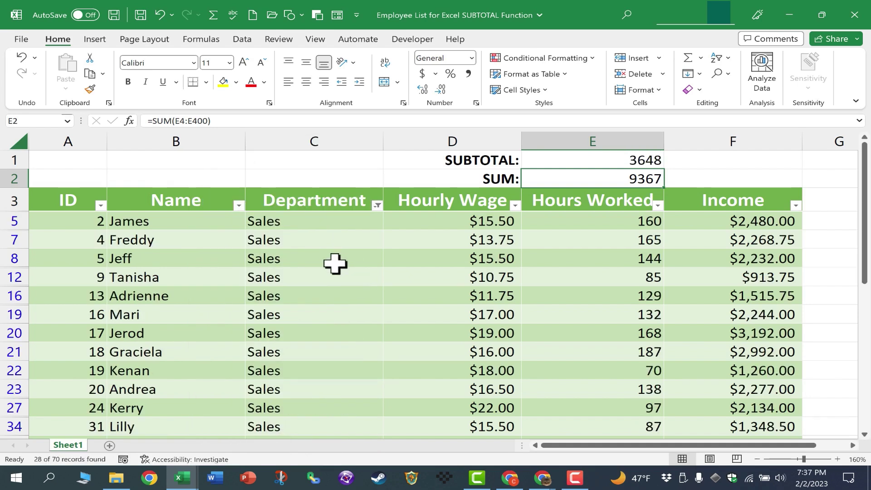
scroll(318, 245, "down", 7)
scroll(286, 245, "up", 7)
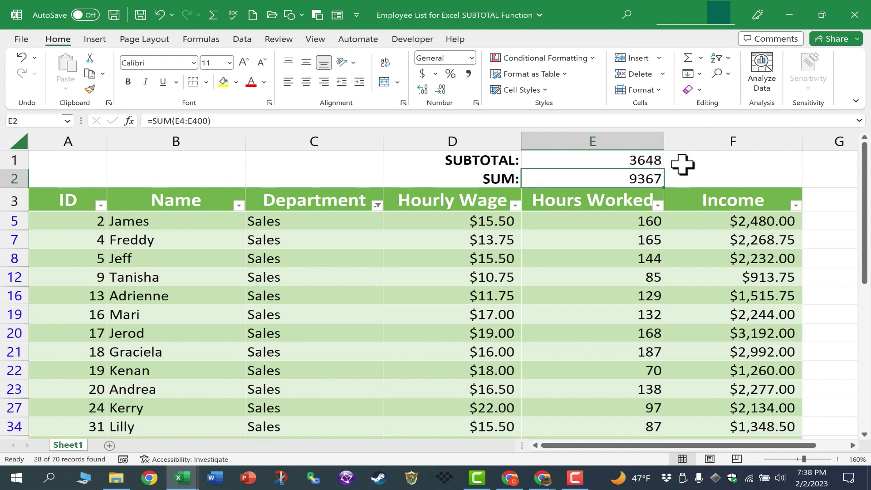
scroll(622, 262, "down", 2)
scroll(621, 265, "down", 1)
scroll(589, 290, "up", 3)
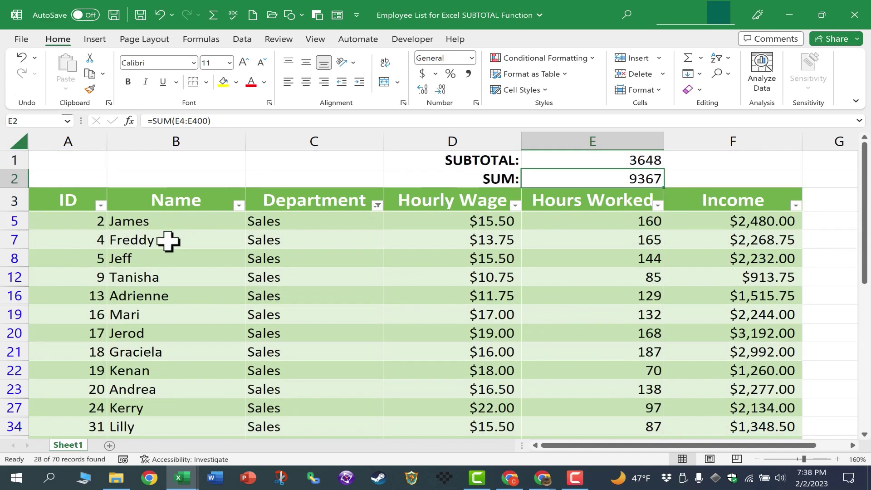
scroll(171, 251, "down", 7)
scroll(198, 264, "up", 7)
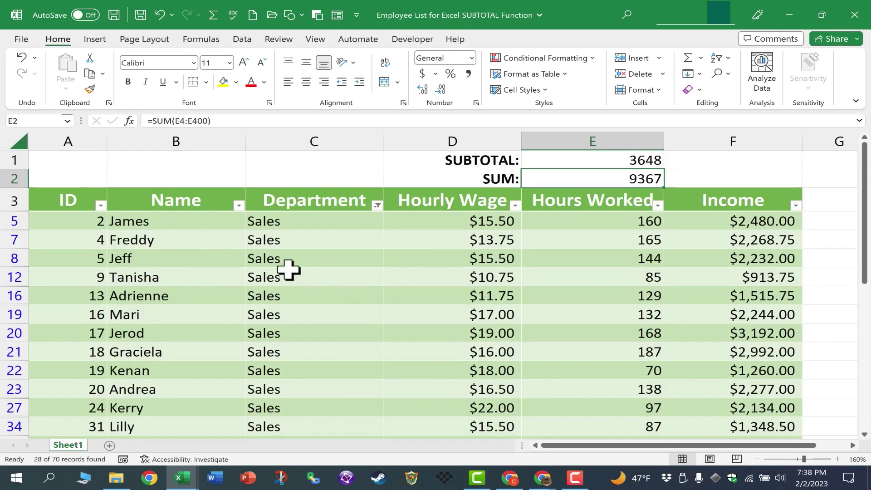
Step: Filter Department to Inventory only (SUBTOTAL 1157), then reopen the filter and uncheck Inventory
left_click(378, 207)
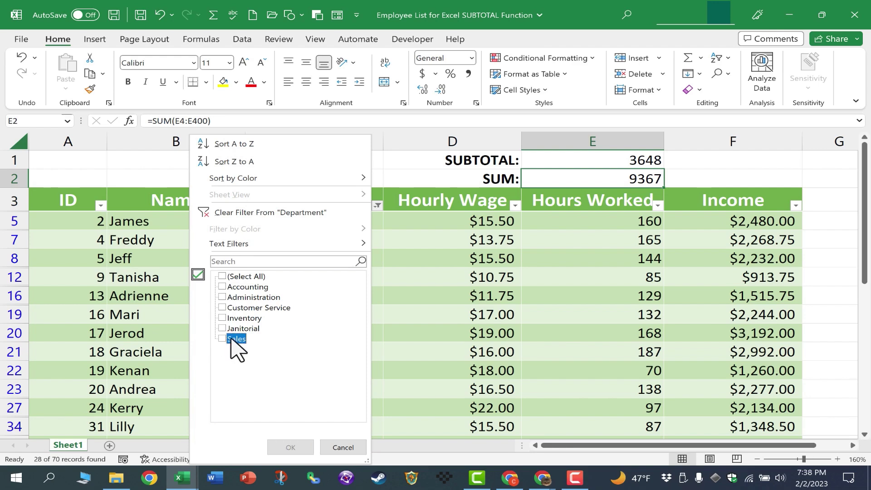
left_click(222, 318)
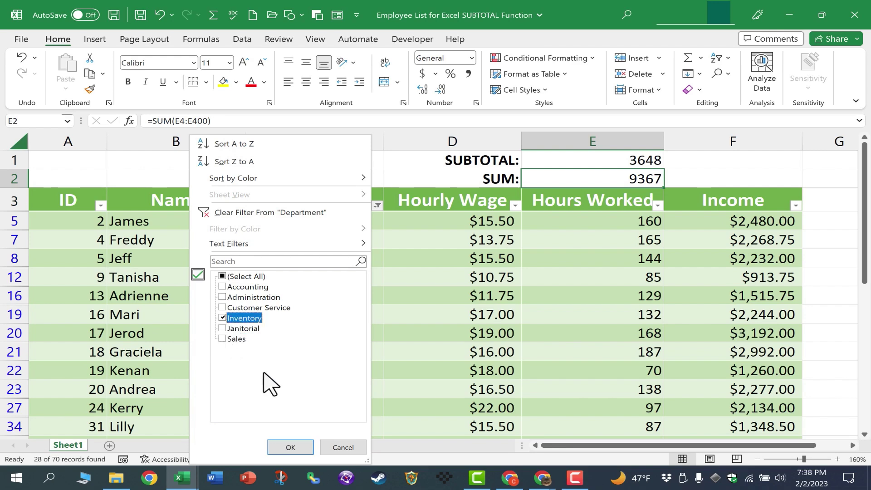
left_click(301, 442)
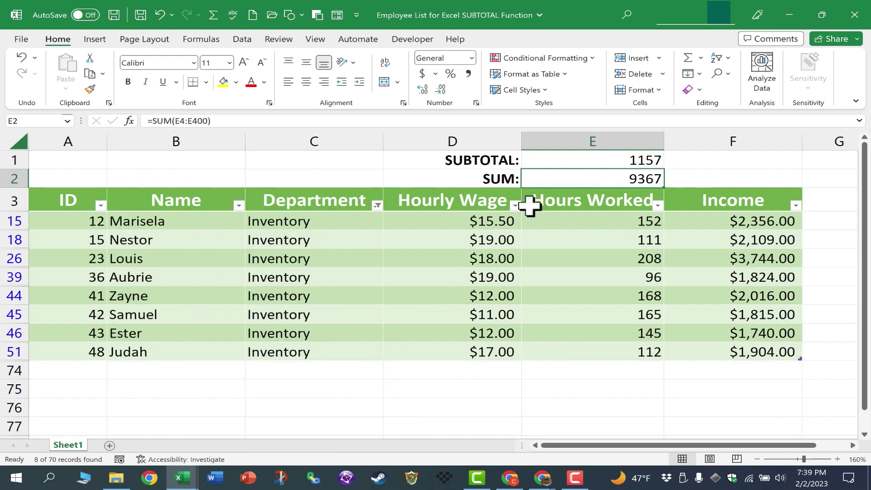
left_click(377, 205)
left_click(224, 317)
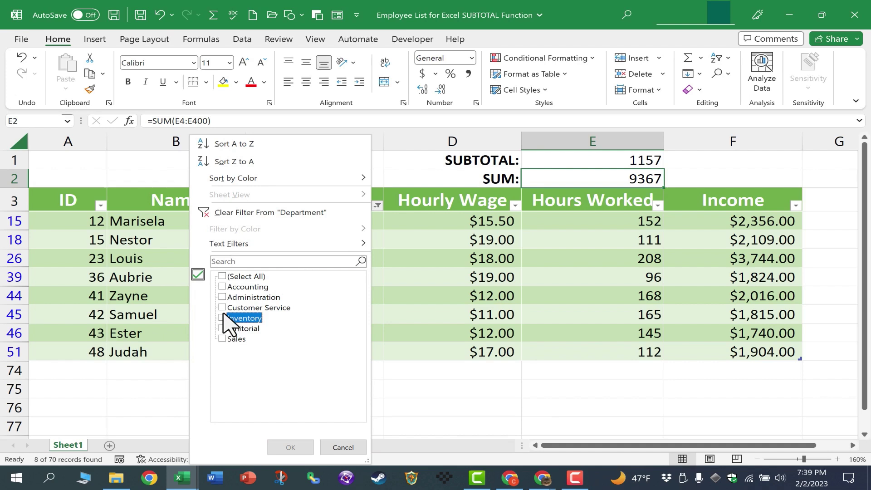
Step: Select only Administration in the Department filter and apply it
left_click(222, 297)
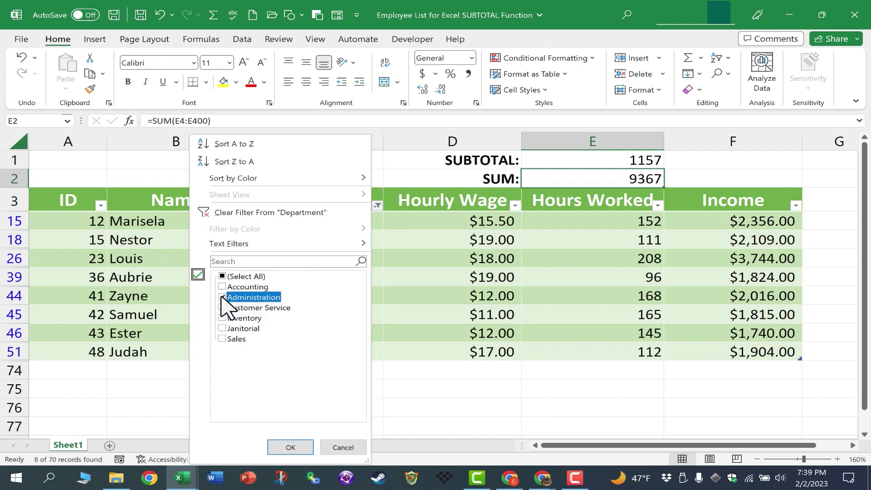
left_click(291, 448)
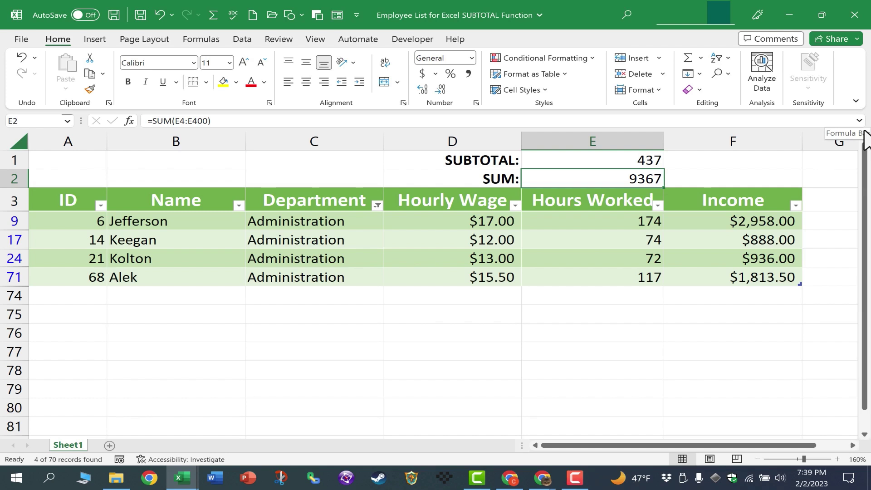
Step: Start a =SUBTOTAL( formula in cell F1 and scroll its function_num list
left_click(711, 166)
type("=")
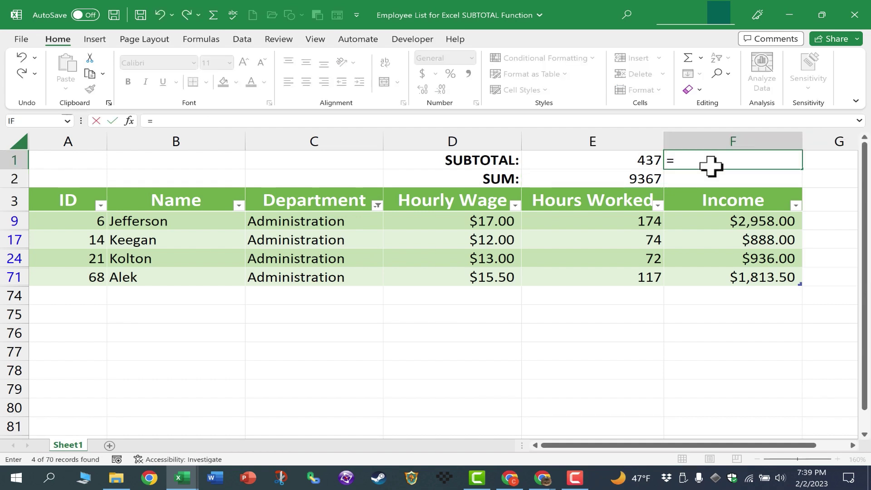
type("sub")
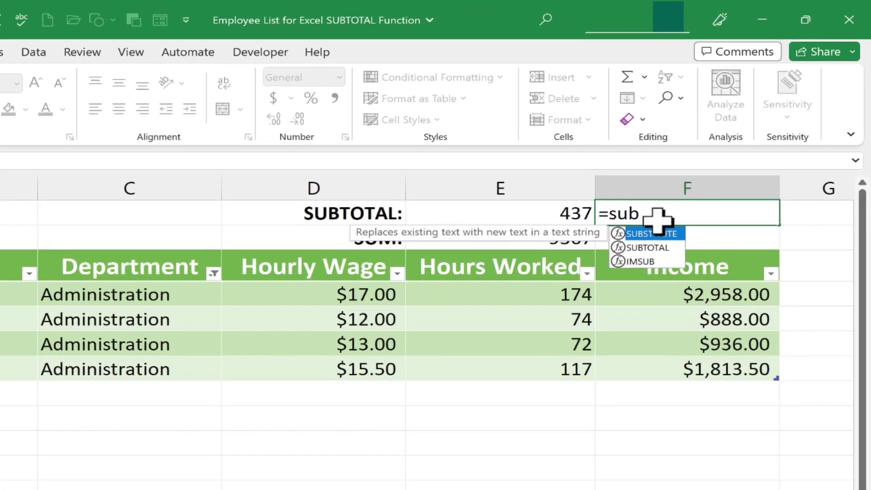
double_click(679, 212)
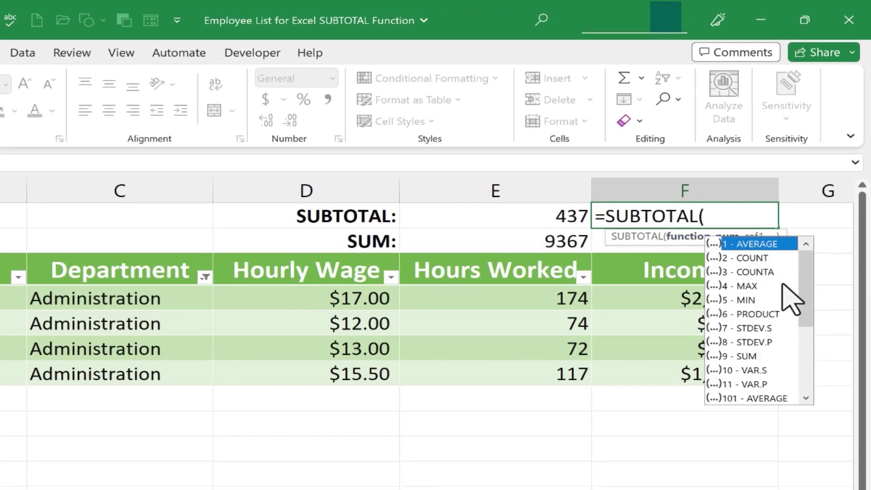
left_click_drag(797, 286, 788, 387)
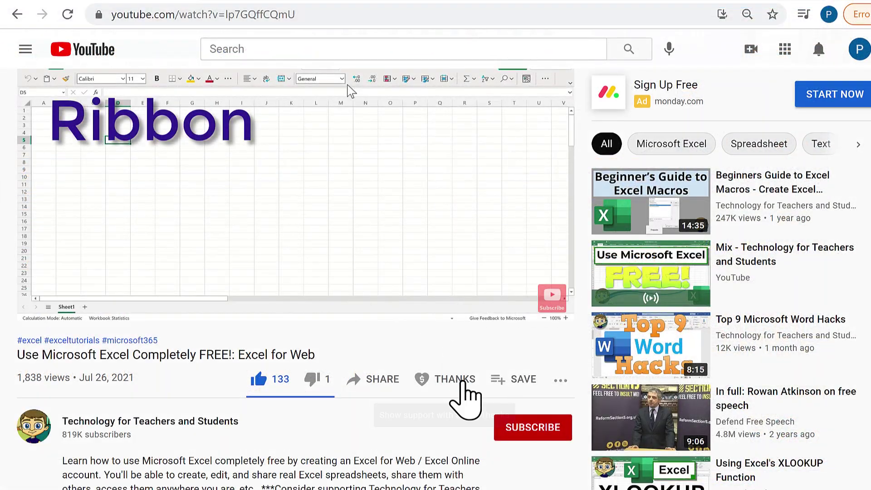
Step: Bring up the Super Thanks dialog under the Excel for Web tutorial video
left_click(464, 383)
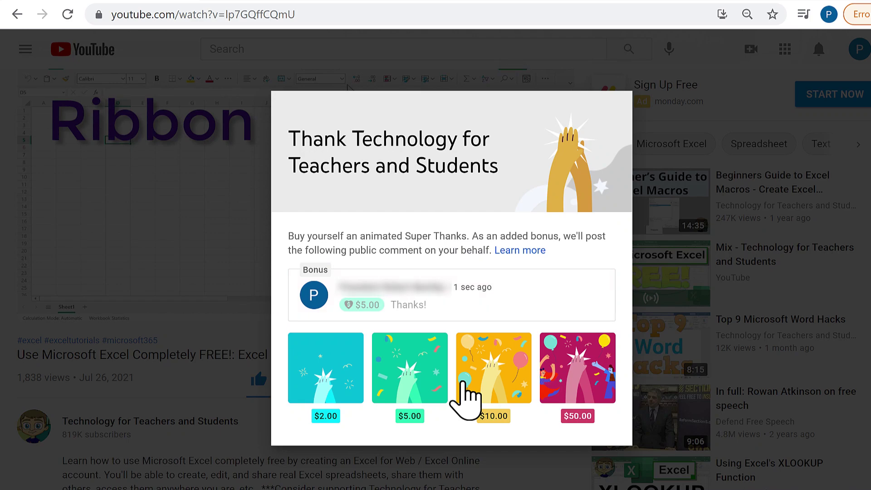